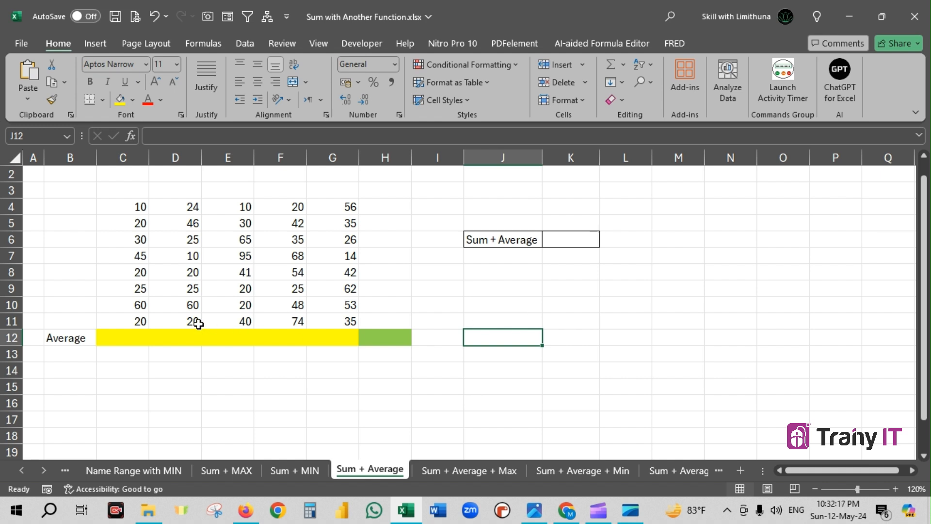
- Enter =AVERAGE(C4:C11) in cell C12 to average the first data column
left_click_drag(140, 207, 342, 321)
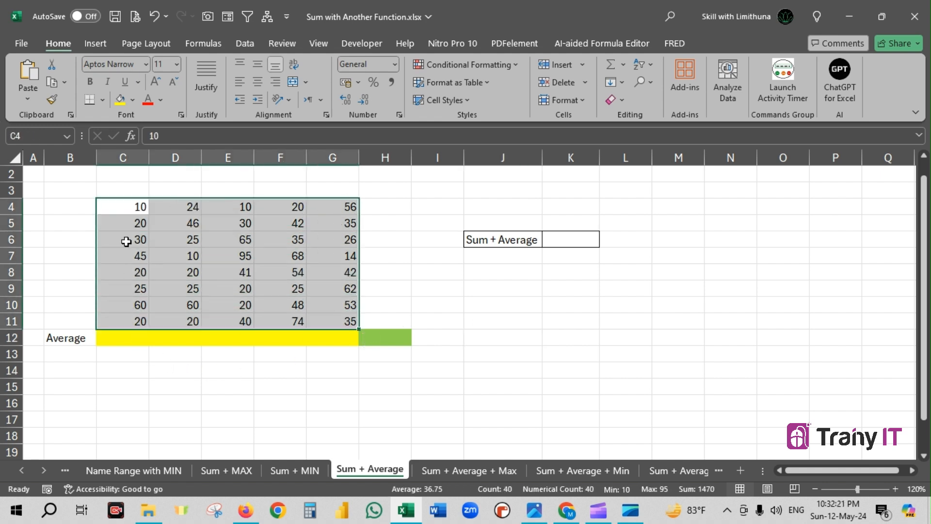
left_click_drag(131, 209, 140, 323)
left_click(142, 345)
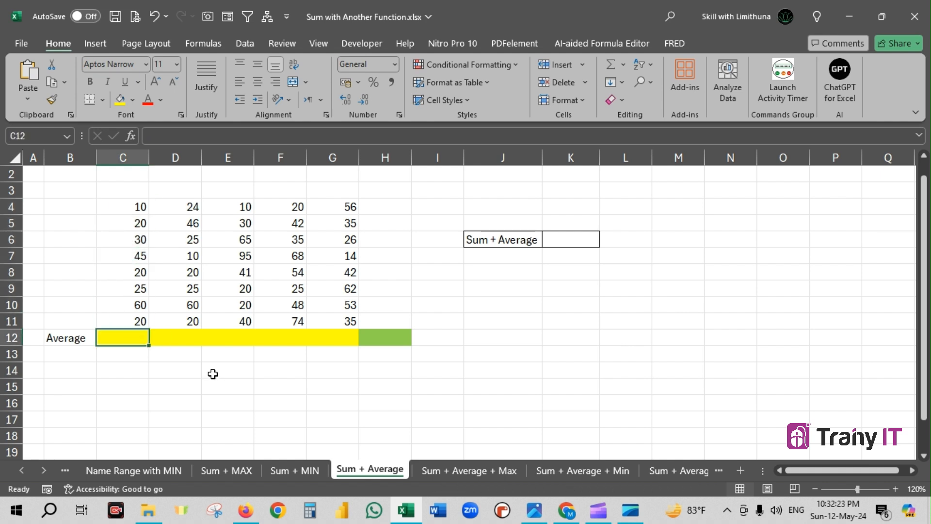
type("=ave")
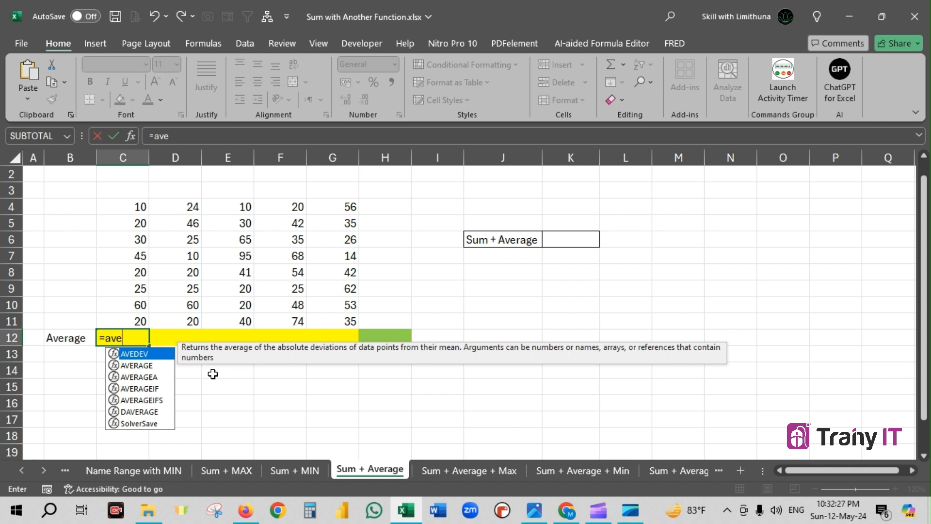
key("Down")
key("Tab")
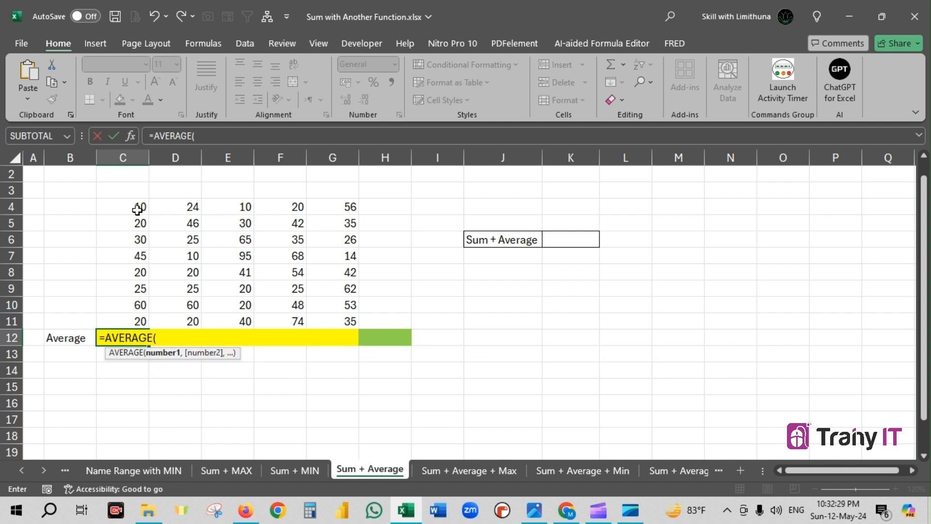
left_click_drag(136, 210, 133, 318)
type(")")
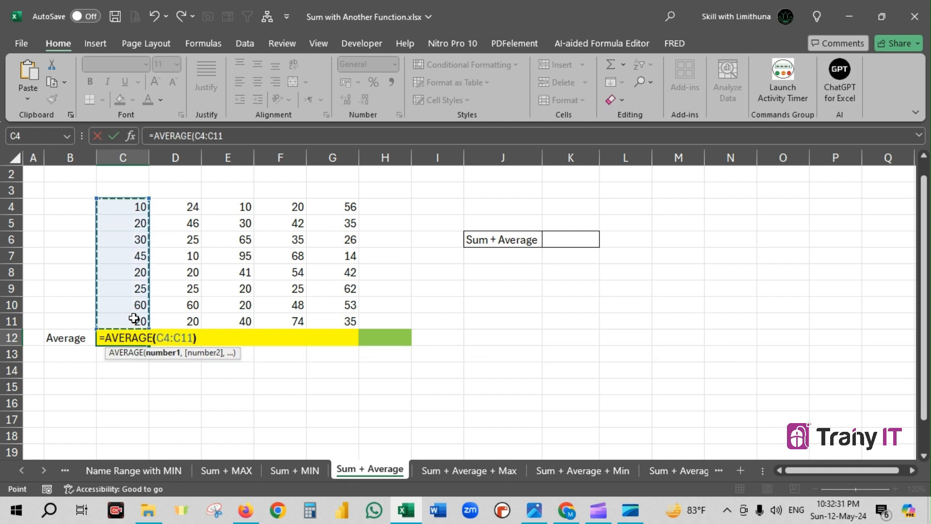
key("Return")
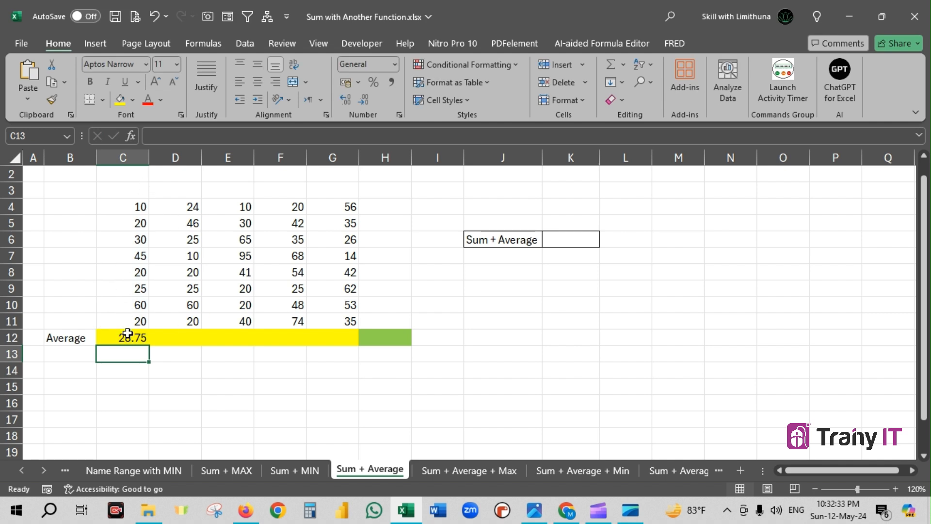
- Fill the average formula from C12 across to G12 for the remaining columns
left_click(128, 336)
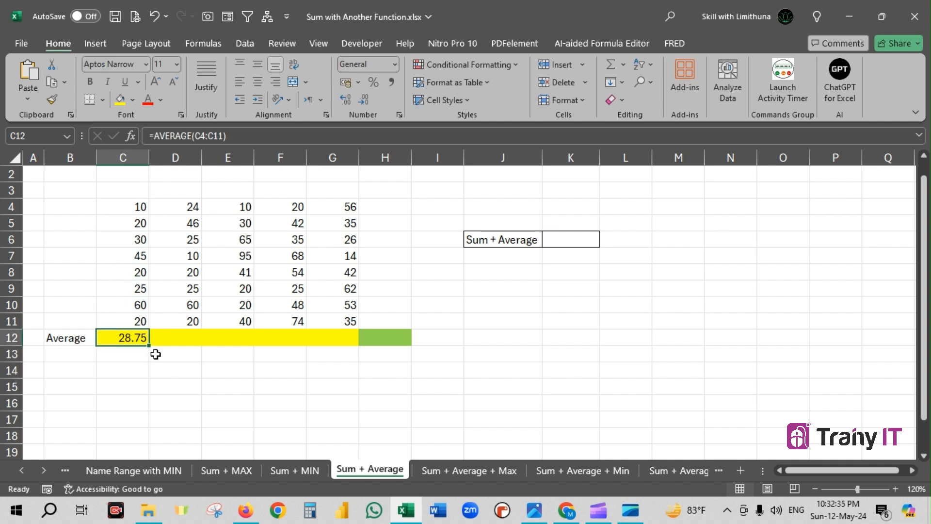
left_click_drag(149, 345, 346, 347)
left_click_drag(191, 209, 191, 321)
left_click_drag(255, 214, 245, 320)
- Format the averages in C12:G12 to show two decimal places
left_click_drag(138, 340, 345, 339)
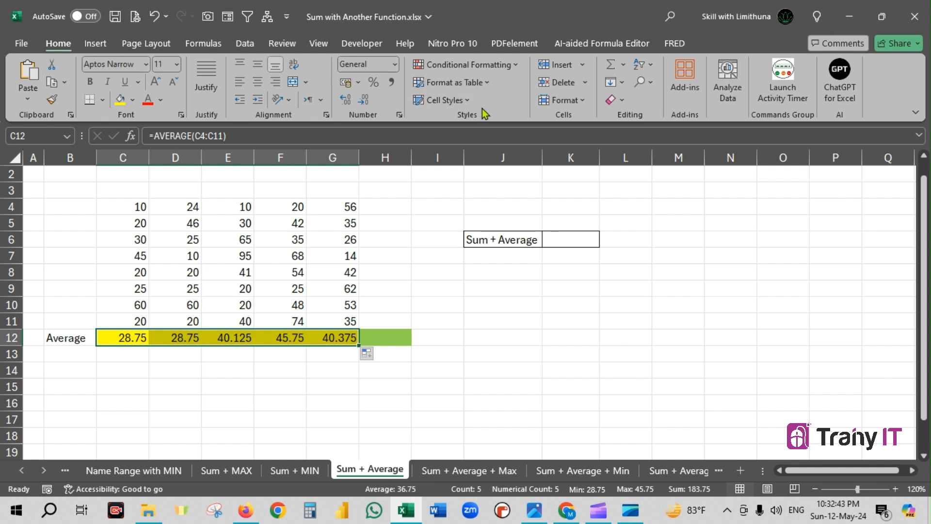
left_click(363, 102)
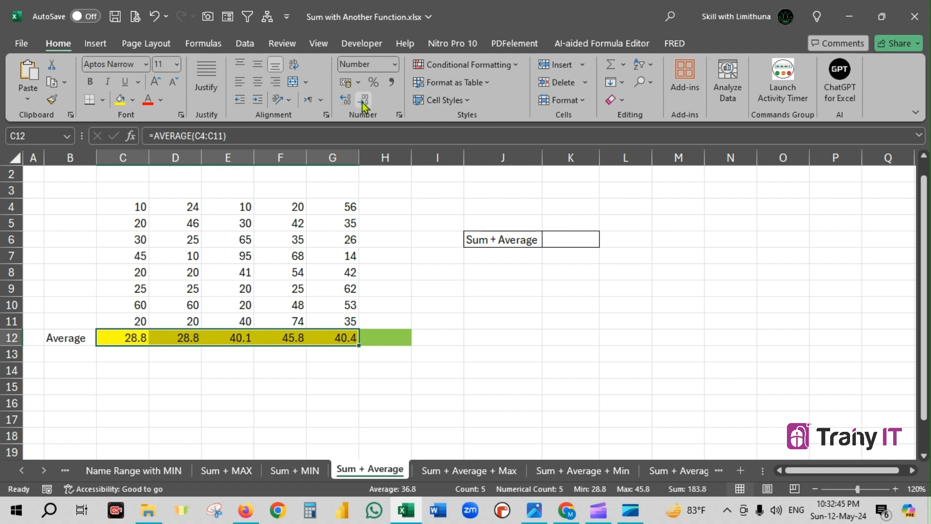
left_click(346, 99)
left_click(307, 386)
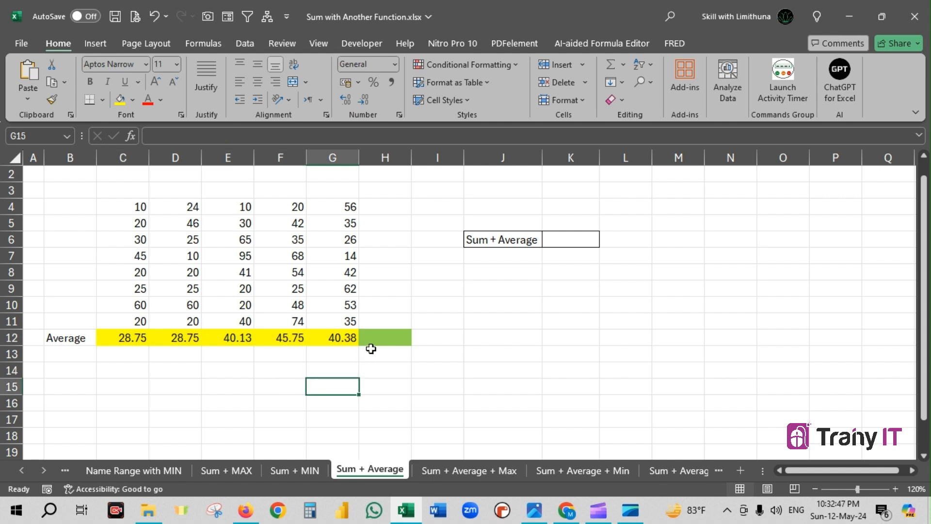
- Total the column averages in green cell H12 with =SUM(C12:G12)
left_click(371, 339)
left_click_drag(128, 339, 328, 339)
left_click(380, 337)
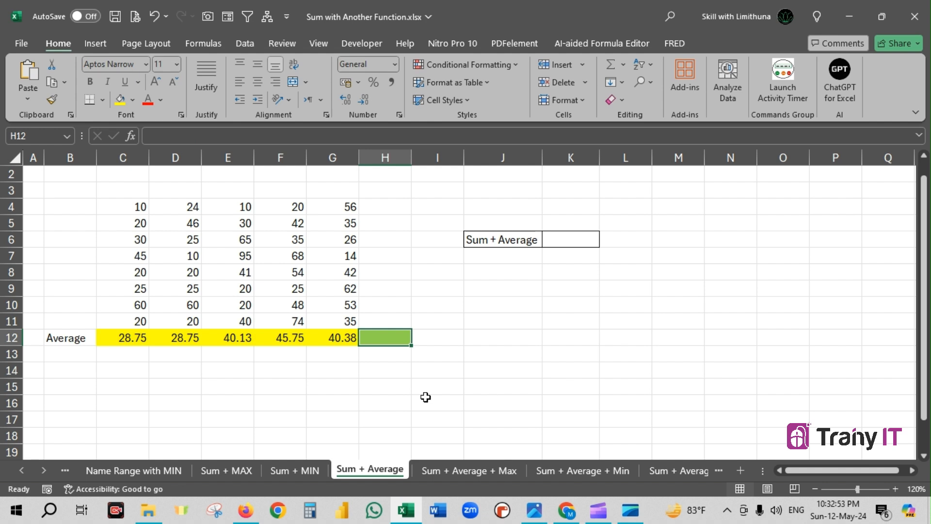
type("=sum")
key("Tab")
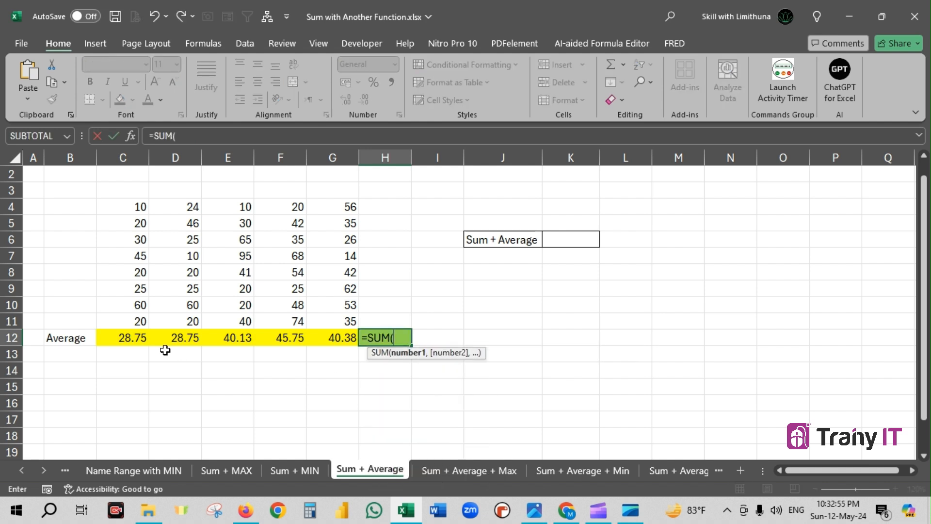
left_click_drag(125, 339, 333, 344)
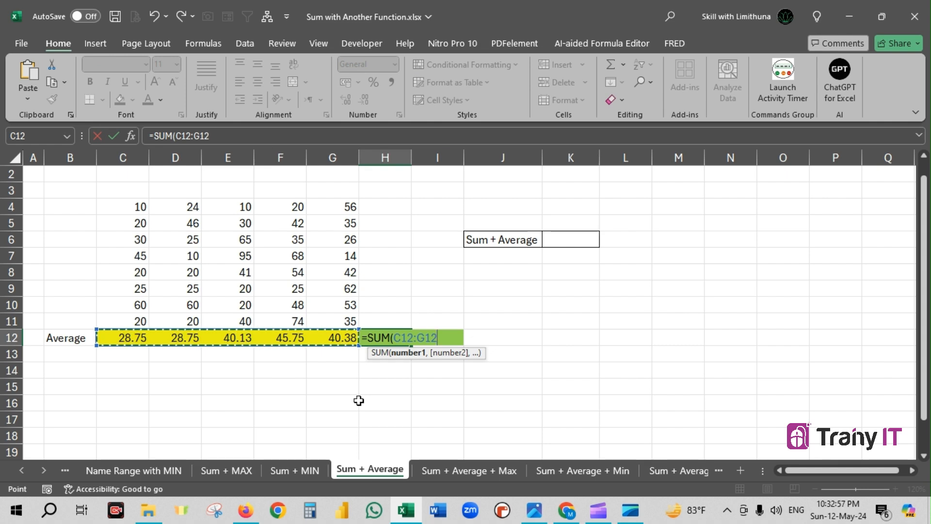
key("Return")
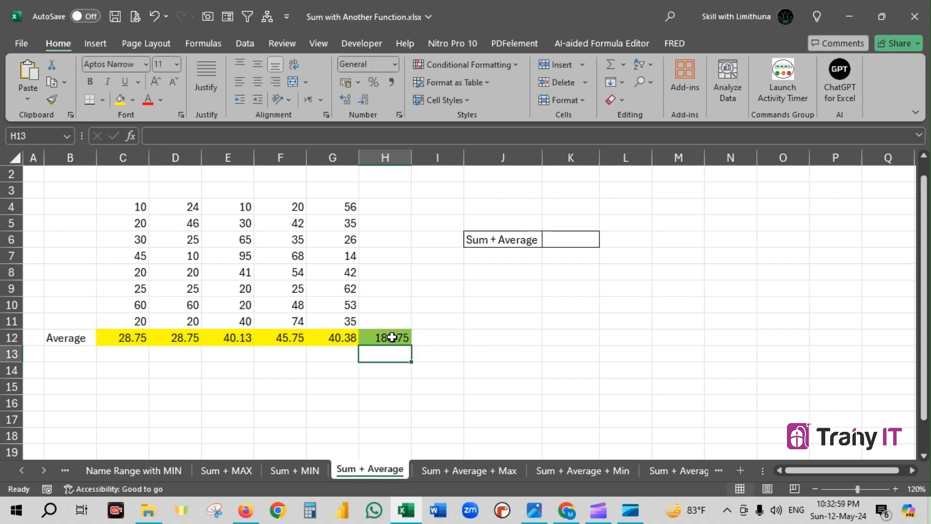
left_click(380, 341)
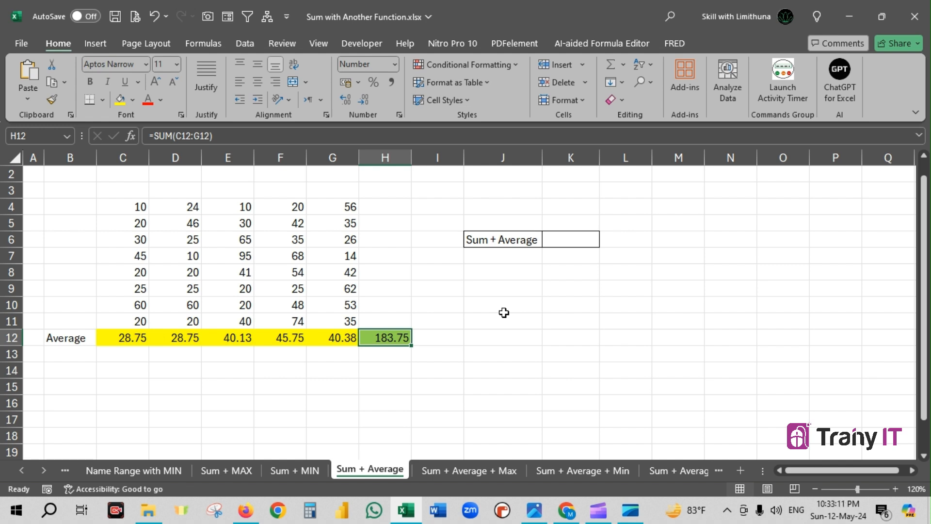
- Begin a nested formula in K6 beside the Sum + Average label with =SUM(AVERAGE(C4:C11)
left_click(591, 239)
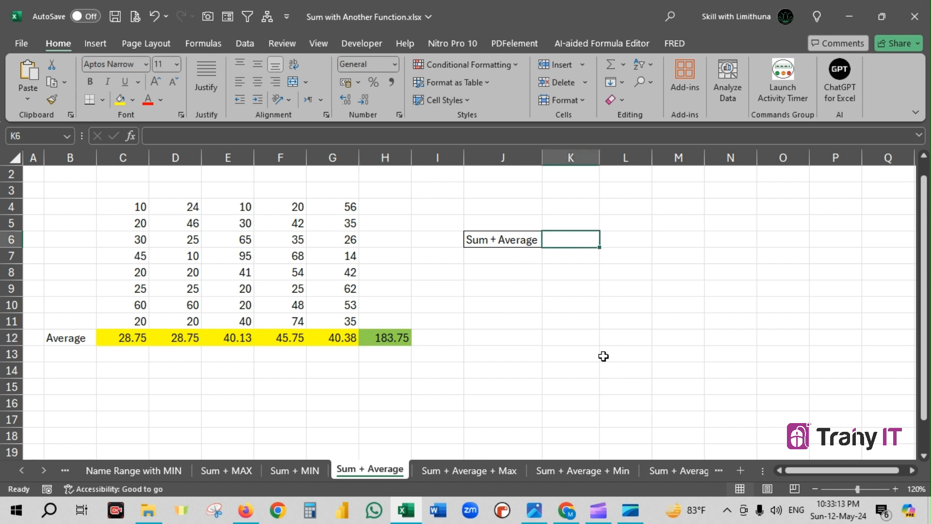
type("=sum")
key("Tab")
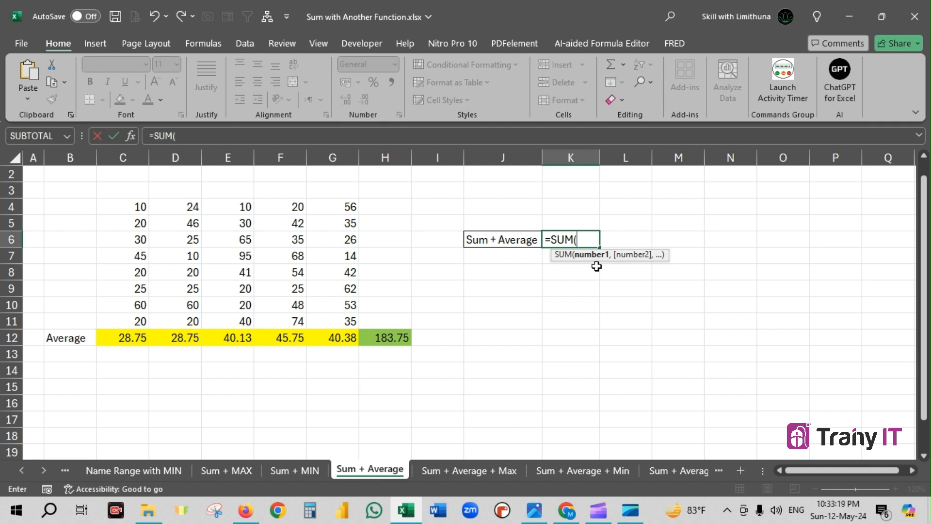
type("avera")
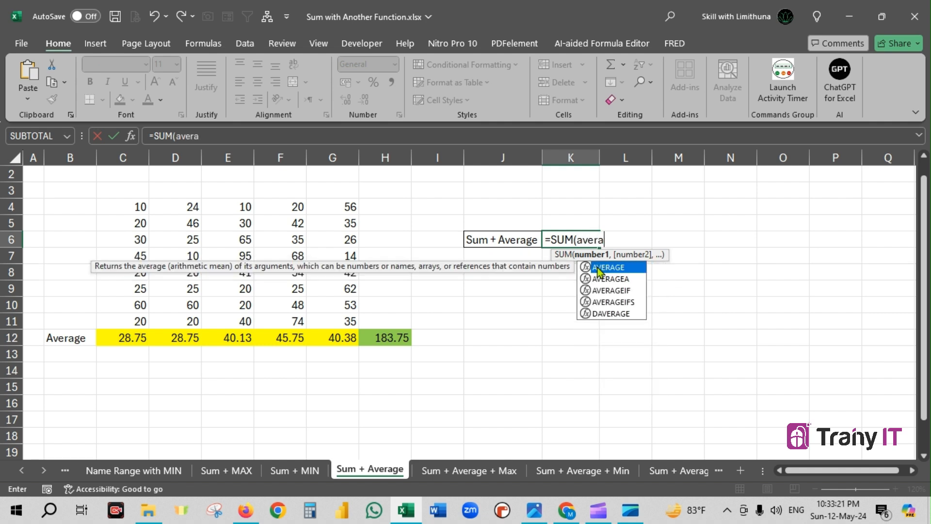
type("ge")
key("Tab")
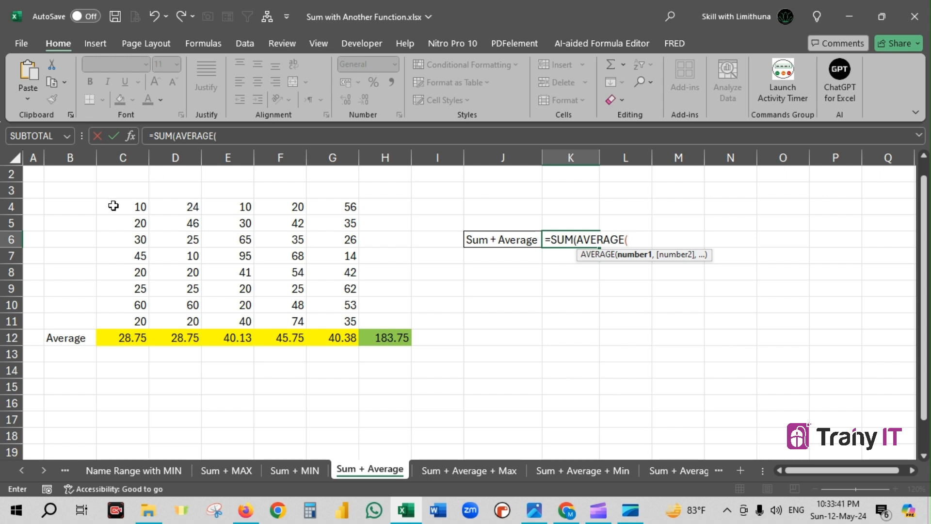
left_click_drag(140, 207, 138, 318)
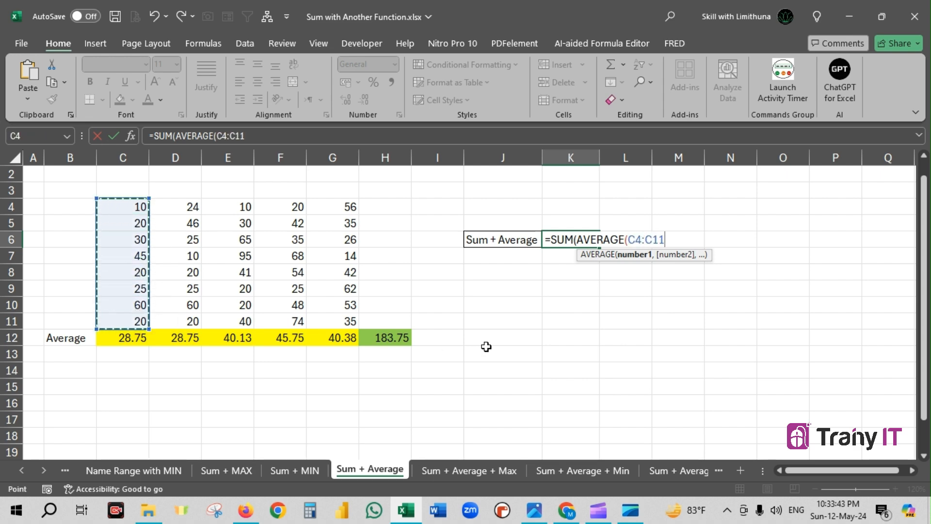
type(")")
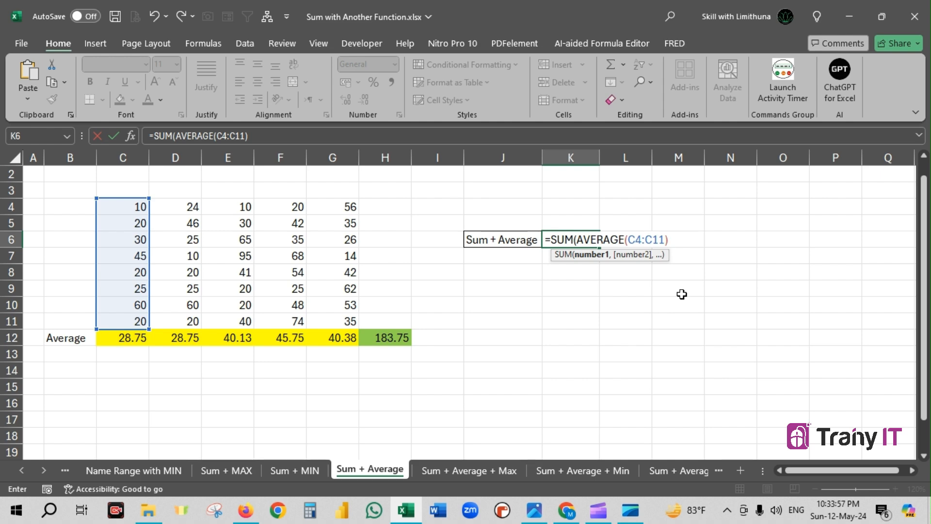
- Extend the K6 formula with AVERAGE(D4:D11) and AVERAGE(E4:E11) as further SUM arguments
type(",")
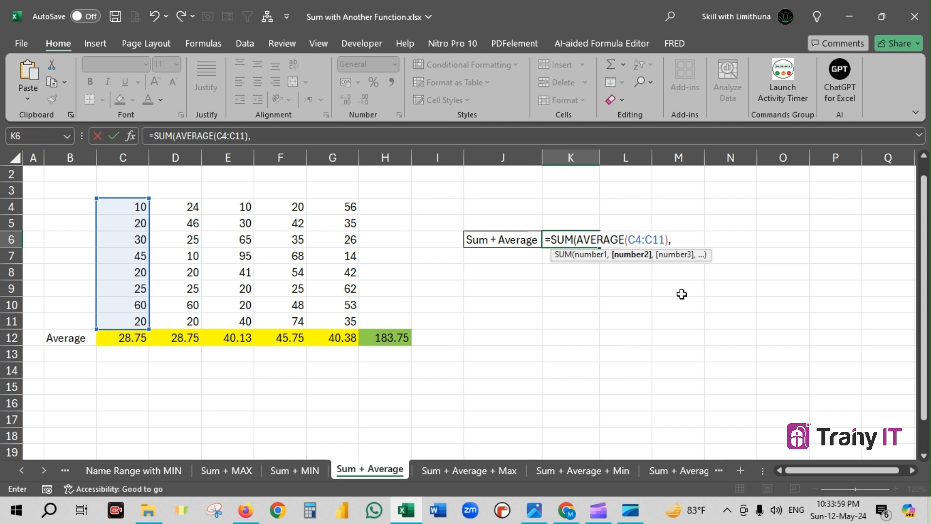
type("average")
key("Tab")
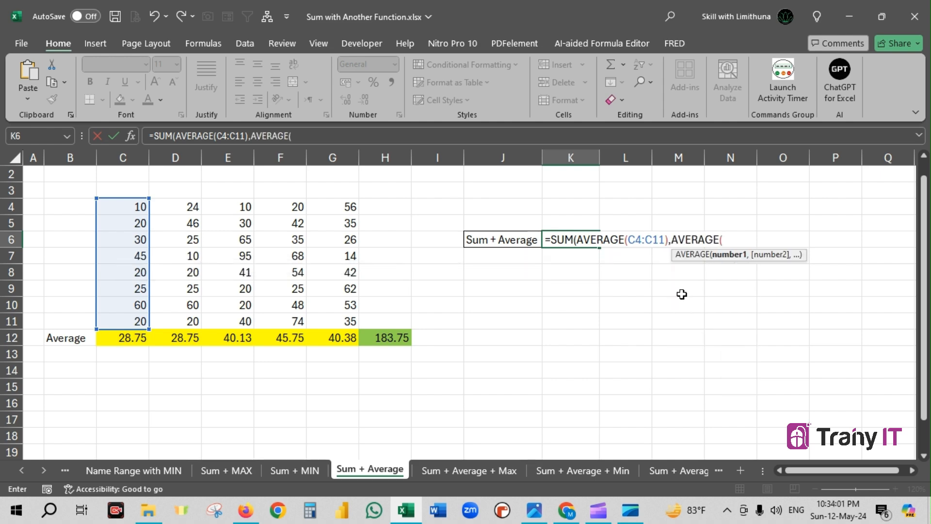
left_click_drag(191, 206, 202, 319)
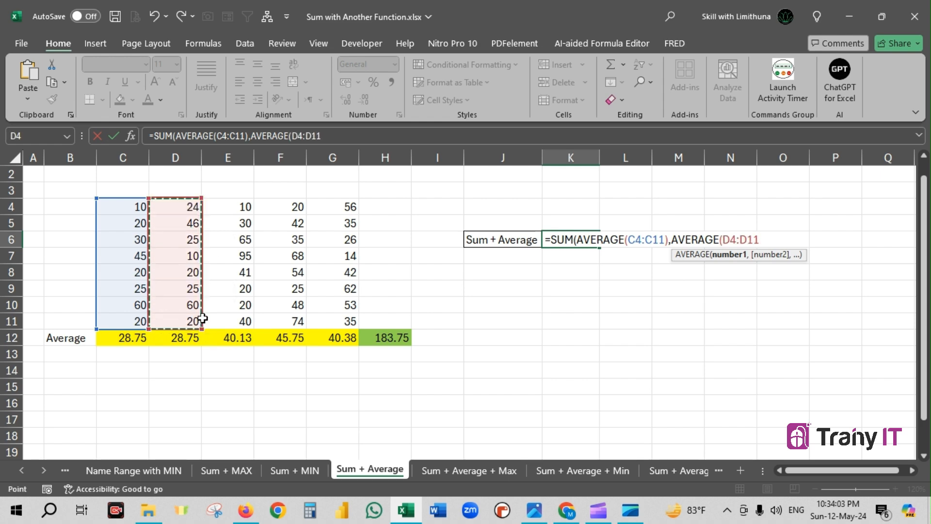
type(")")
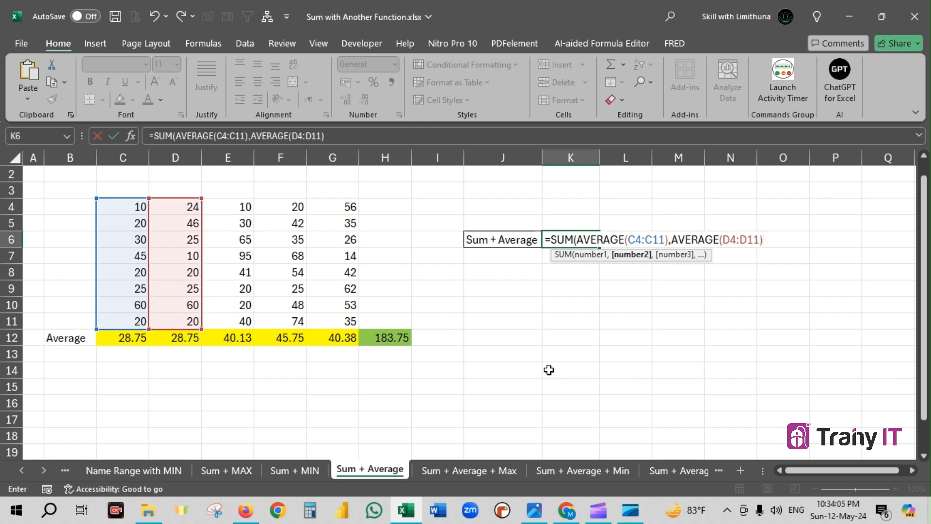
type(",average")
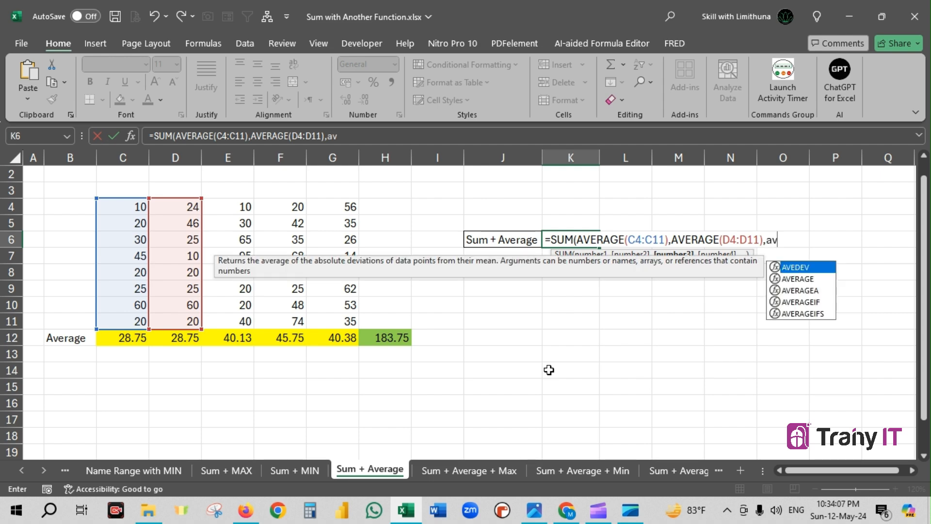
key("Tab")
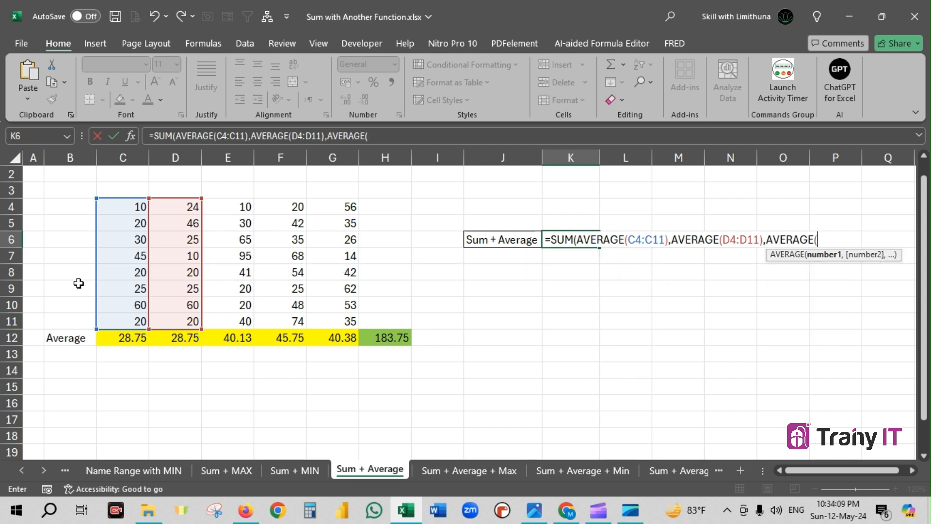
left_click_drag(238, 208, 239, 315)
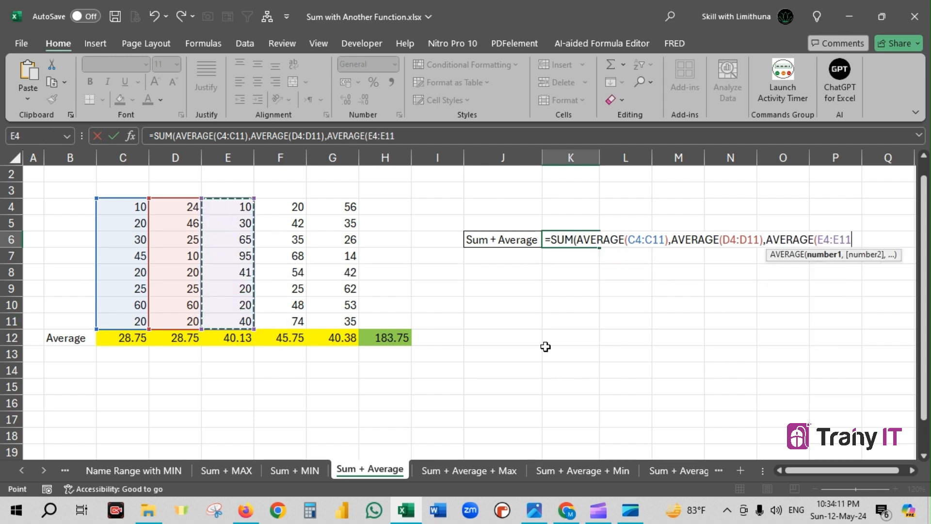
- Complete the K6 formula by adding AVERAGE(F4:F11) and AVERAGE(G4:G11) to the SUM, and commit it
type("),averag")
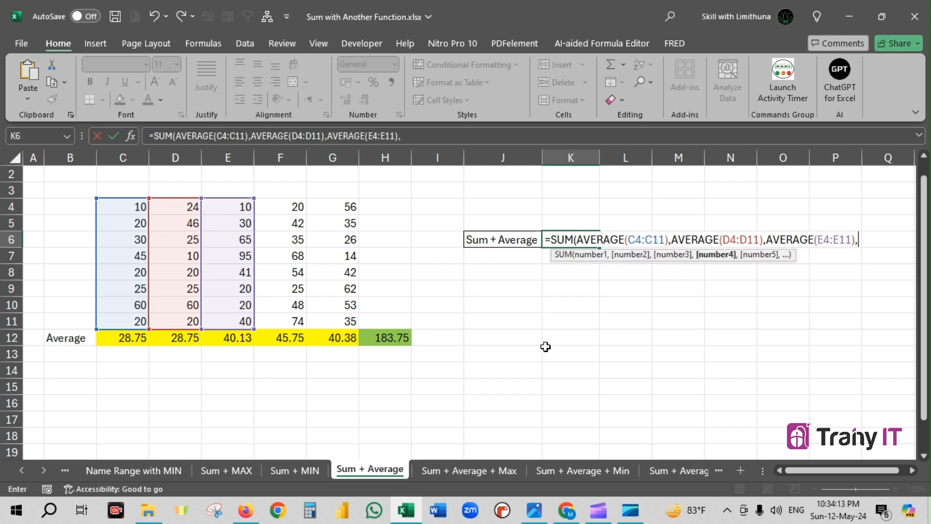
key("Tab")
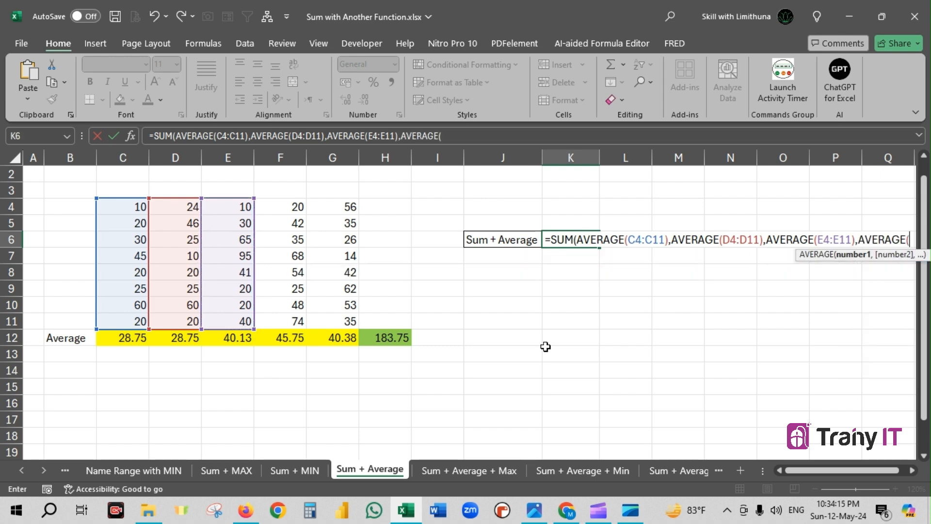
left_click_drag(299, 205, 297, 320)
type(")")
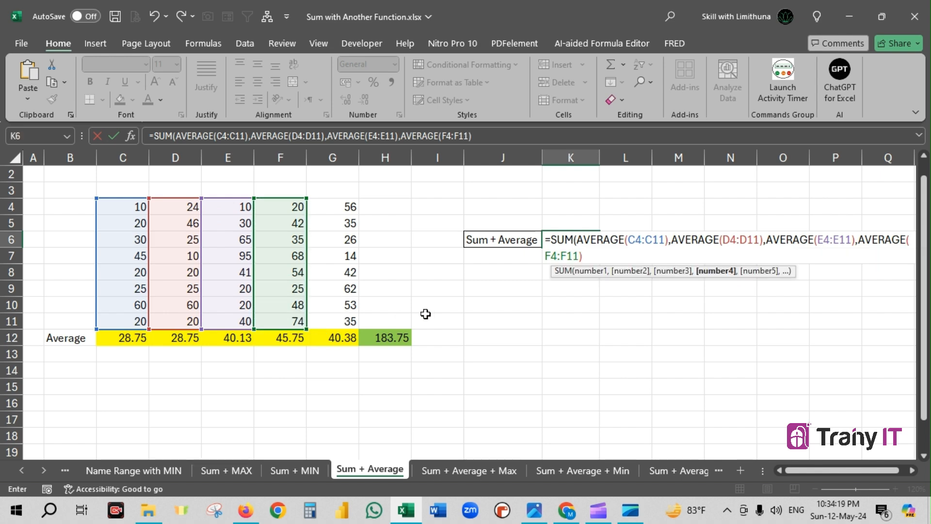
type(",averag")
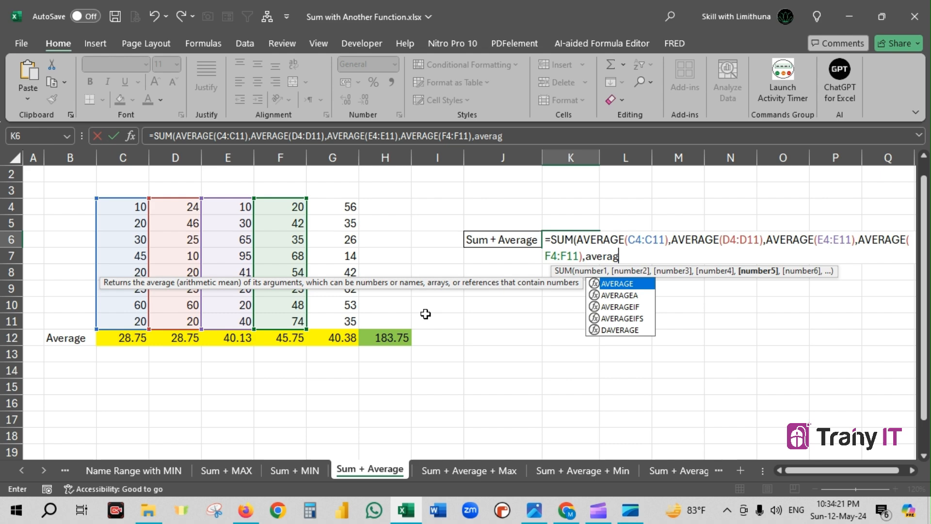
key("Tab")
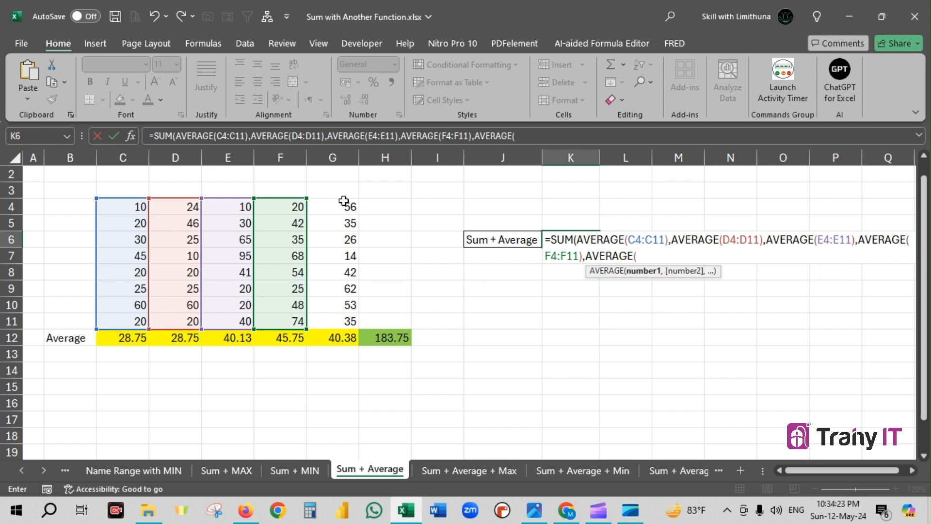
left_click_drag(346, 208, 350, 322)
type(")")
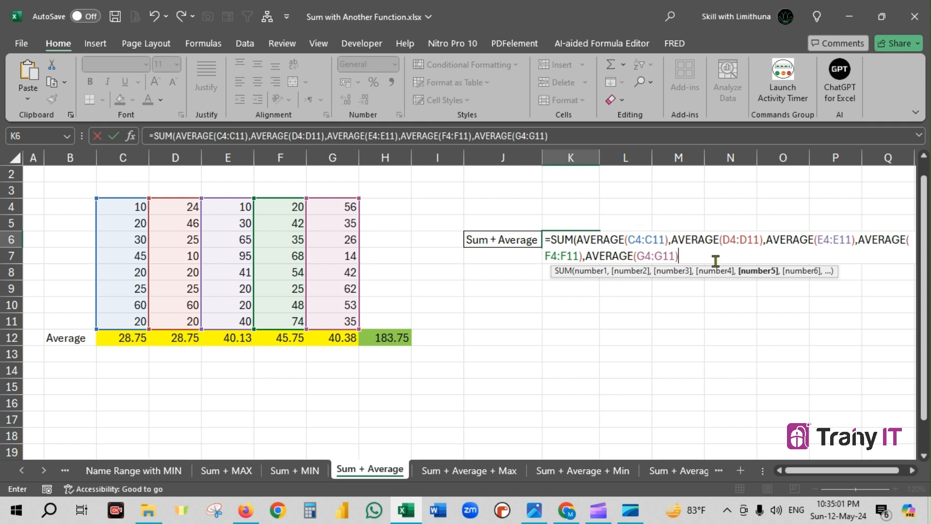
key("Return")
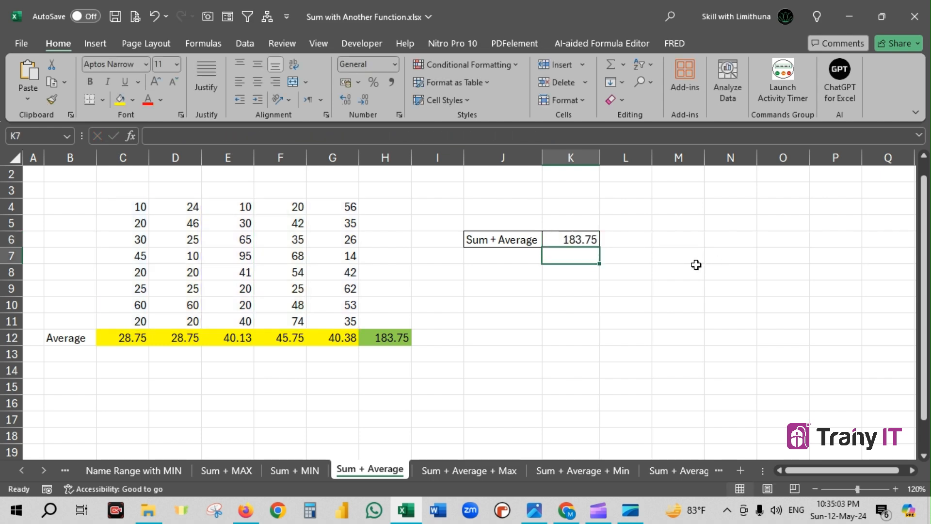
- Compare the nested formula and result in K6 with the SUM of averages in H12
left_click(579, 239)
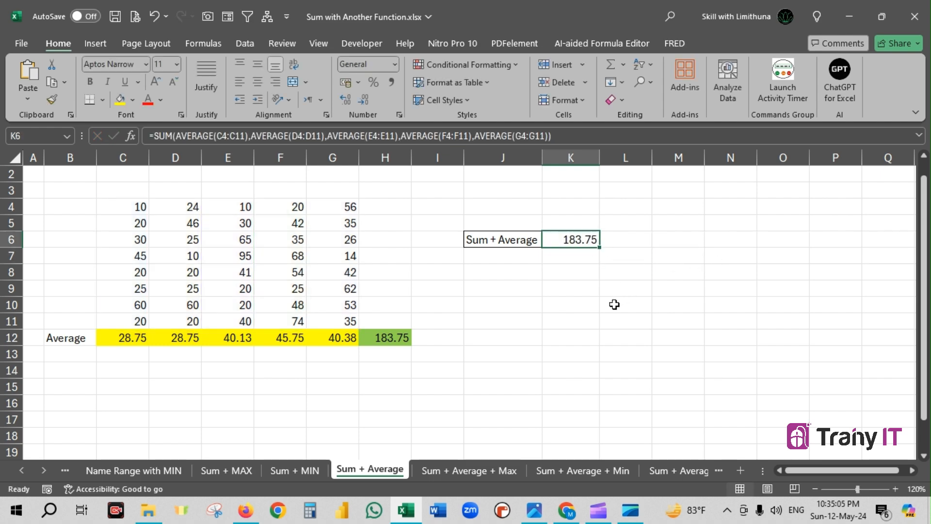
left_click(398, 339)
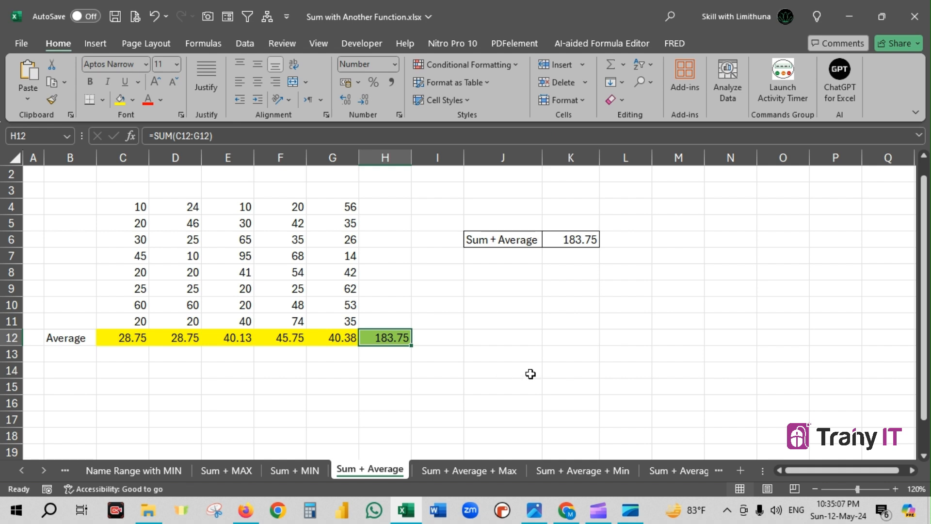
left_click(580, 241)
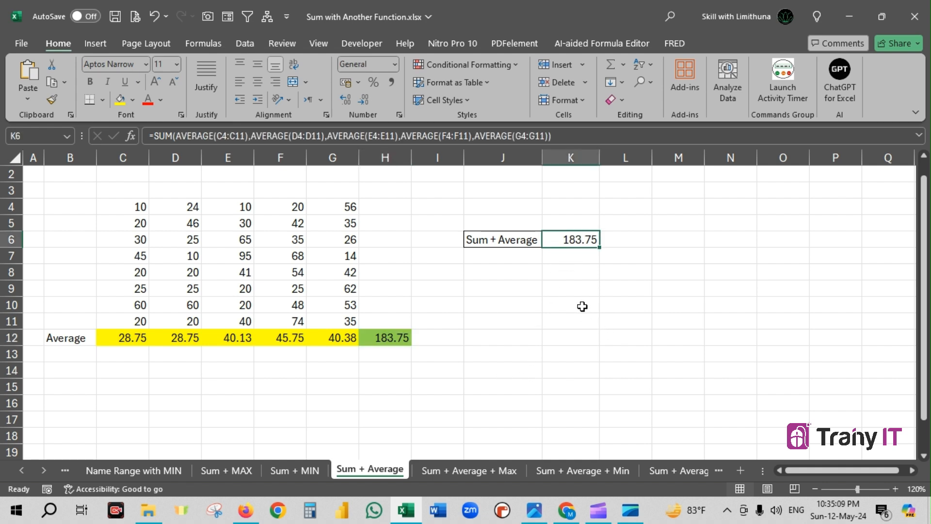